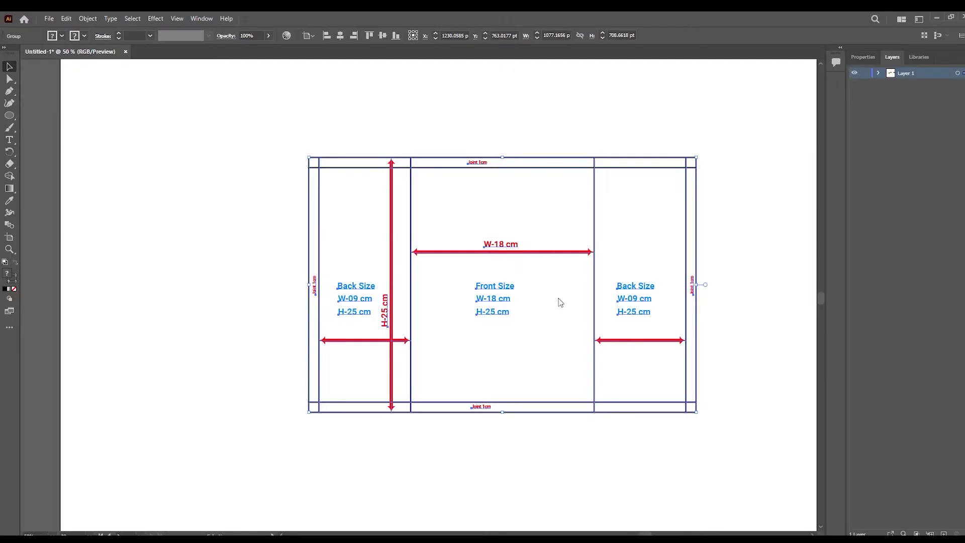
# - Remove the dieline's blue size labels and red arrows, and turn its lines into guides
pyautogui.hotkey('ctrl', 'a')
pyautogui.click(708, 299)
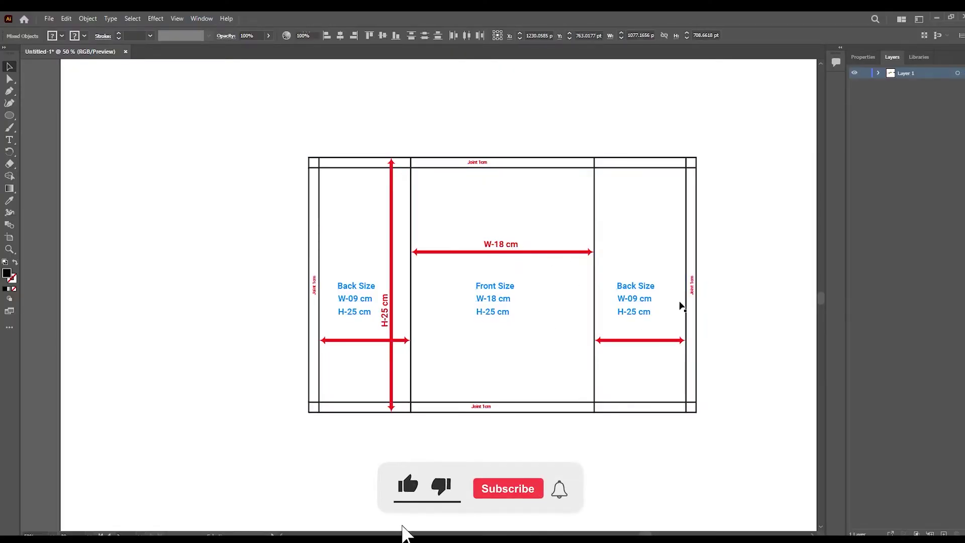
pyautogui.click(637, 296)
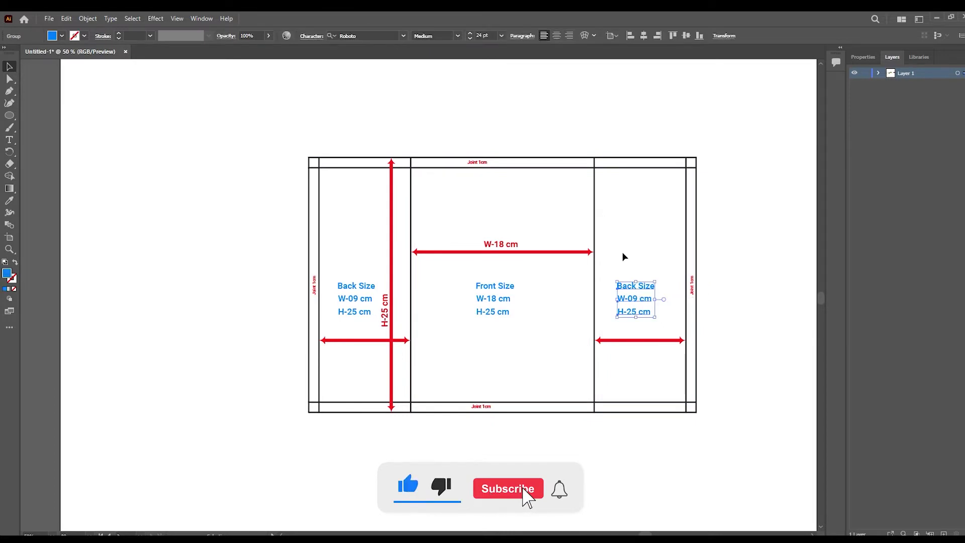
pyautogui.press('Delete')
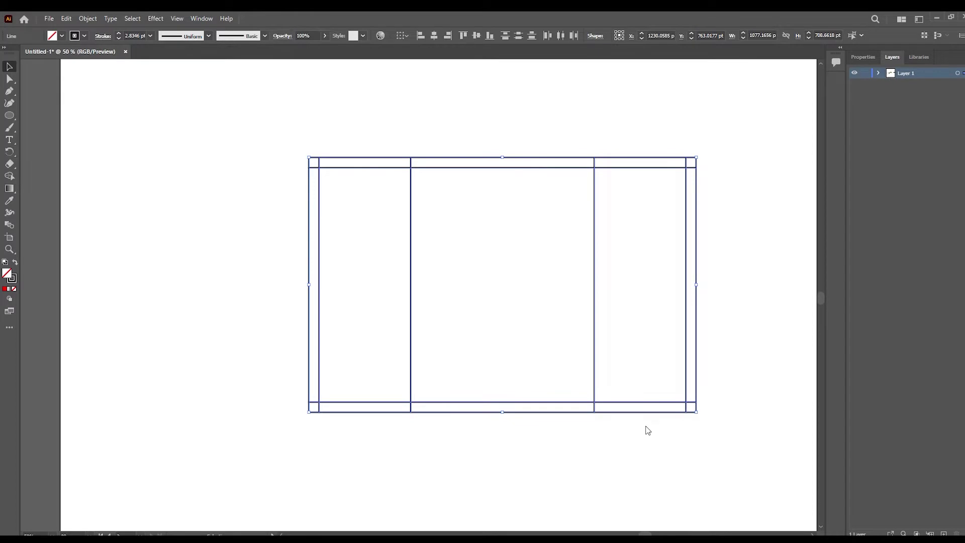
pyautogui.hotkey('ctrl', '5')
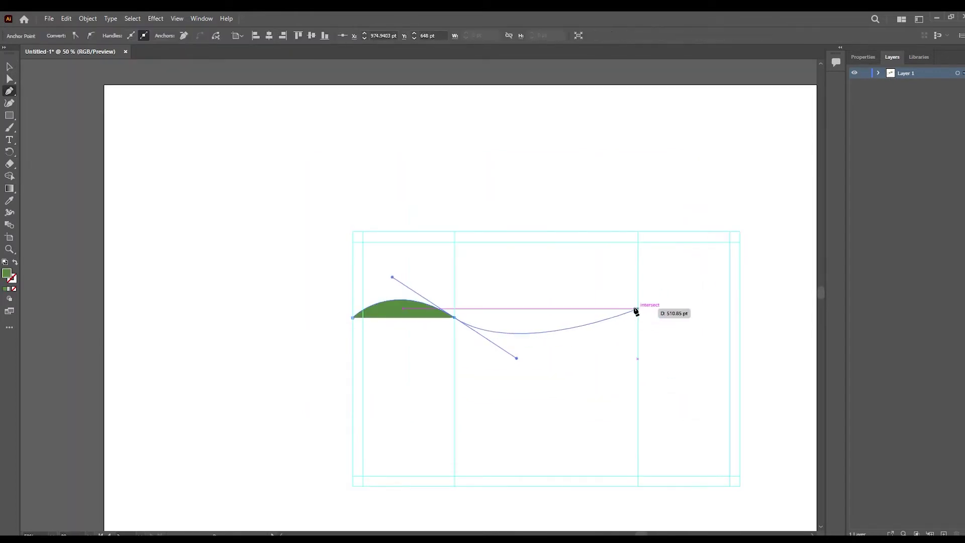
# - Draw the green wavy panel across the top of the pouch
pyautogui.moveTo(636, 311)
pyautogui.mouseDown()
pyautogui.moveTo(737, 328)
pyautogui.moveTo(780, 351)
pyautogui.mouseUp()
pyautogui.click(739, 316)
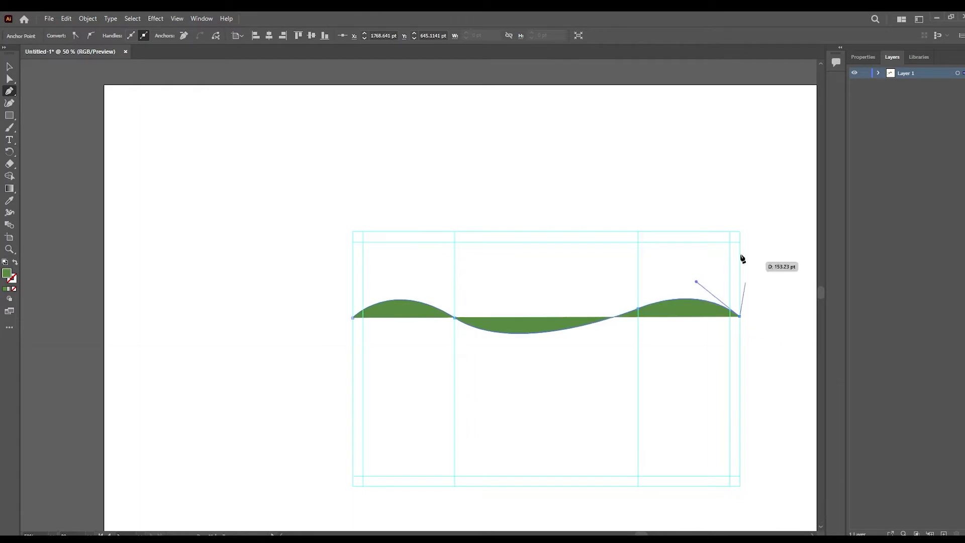
pyautogui.click(740, 231)
pyautogui.click(353, 231)
pyautogui.click(353, 317)
pyautogui.click(9, 66)
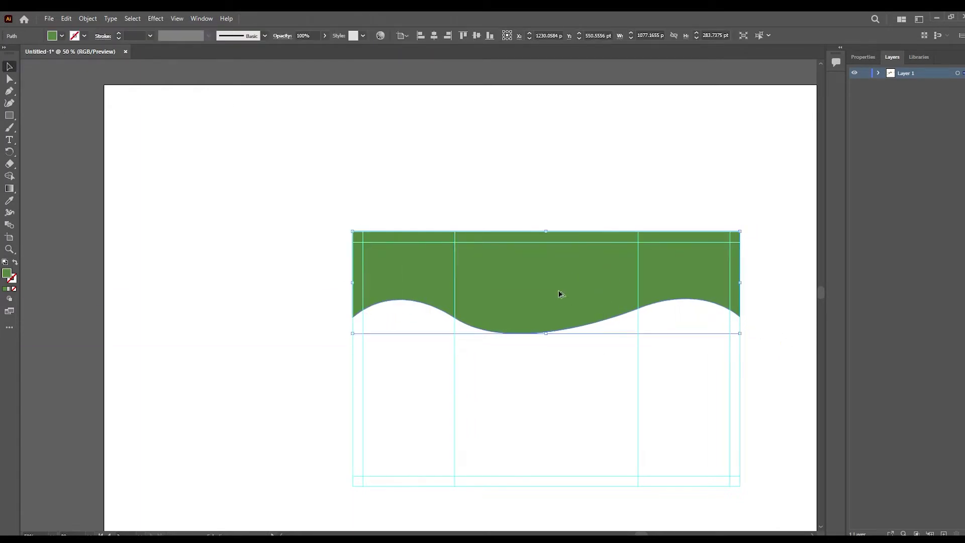
# - Place a flipped copy of the wave panel at the bottom and reshape its curve
pyautogui.moveTo(560, 290); pyautogui.dragTo(574, 430)
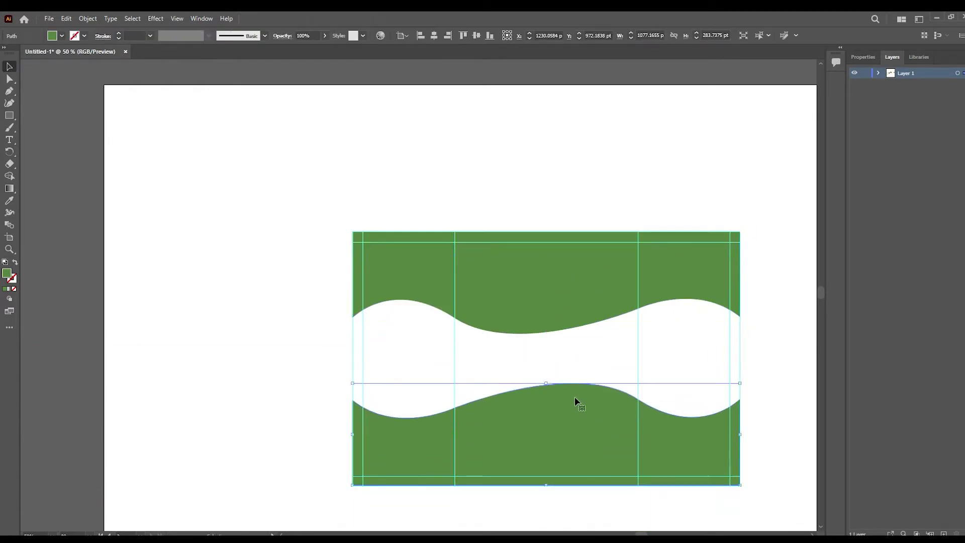
pyautogui.press('a')
pyautogui.scroll(3, 623, 405)
pyautogui.click(760, 385)
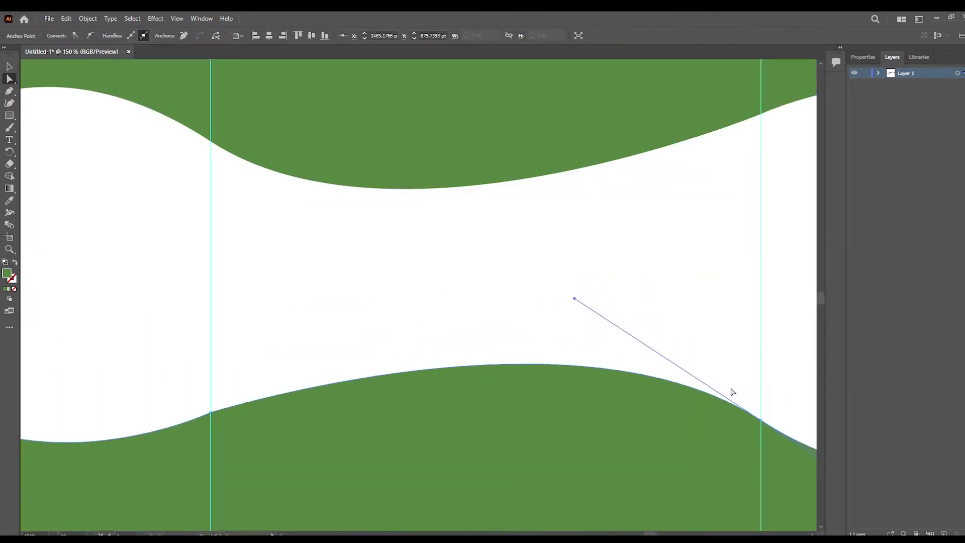
pyautogui.moveTo(574, 263); pyautogui.dragTo(573, 325)
pyautogui.scroll(-5, 573, 326)
pyautogui.scroll(4, 388, 242)
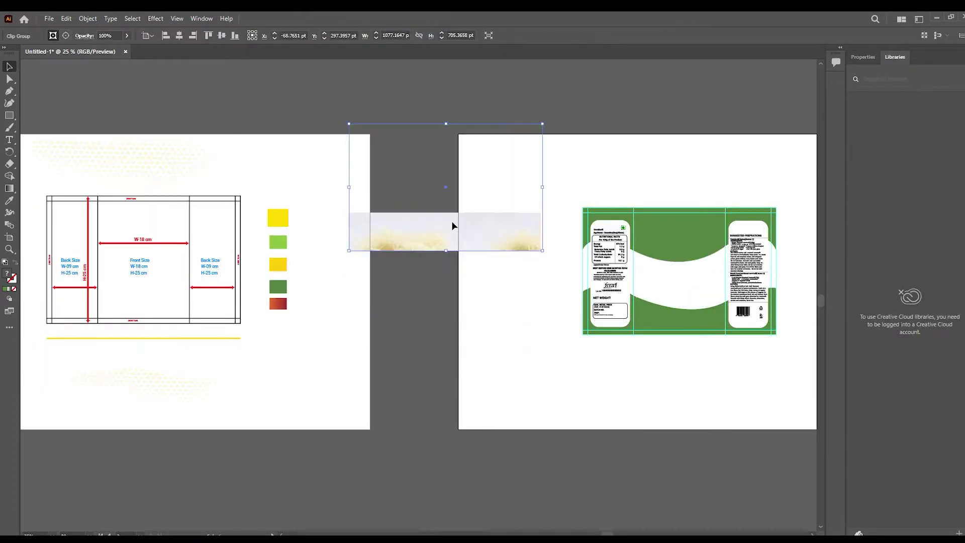
# - Move the noodle image up and enlarge it inside its clipping mask
pyautogui.doubleClick(451, 224)
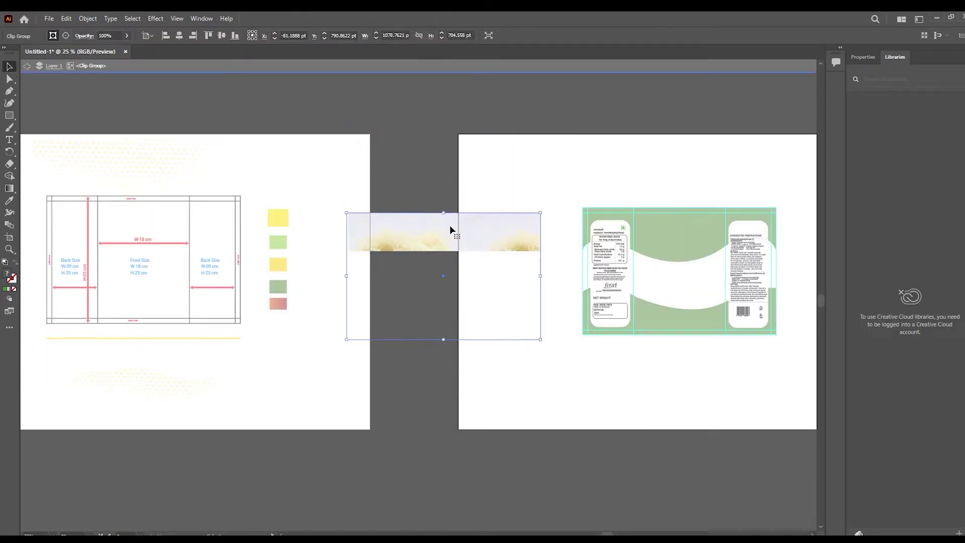
pyautogui.moveTo(451, 230); pyautogui.dragTo(454, 152)
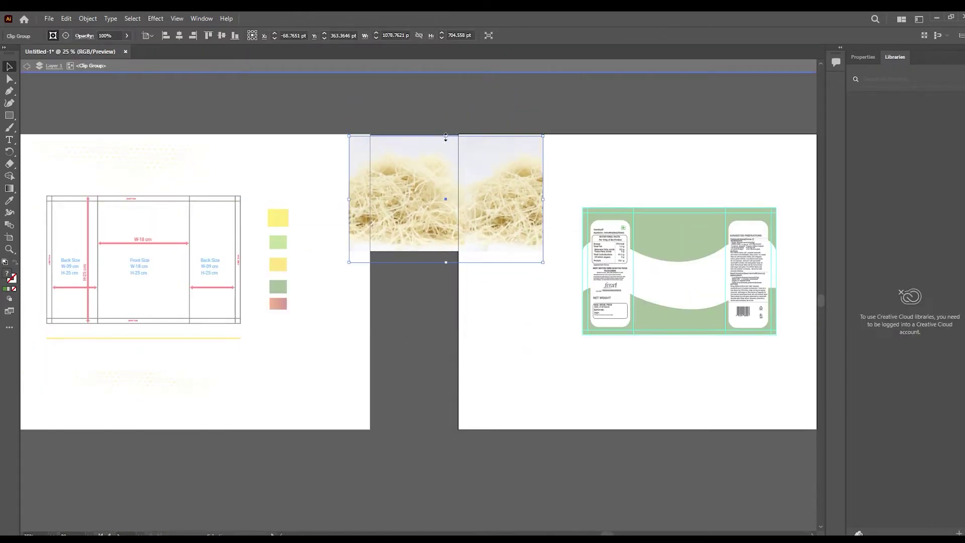
pyautogui.moveTo(445, 137); pyautogui.dragTo(445, 97)
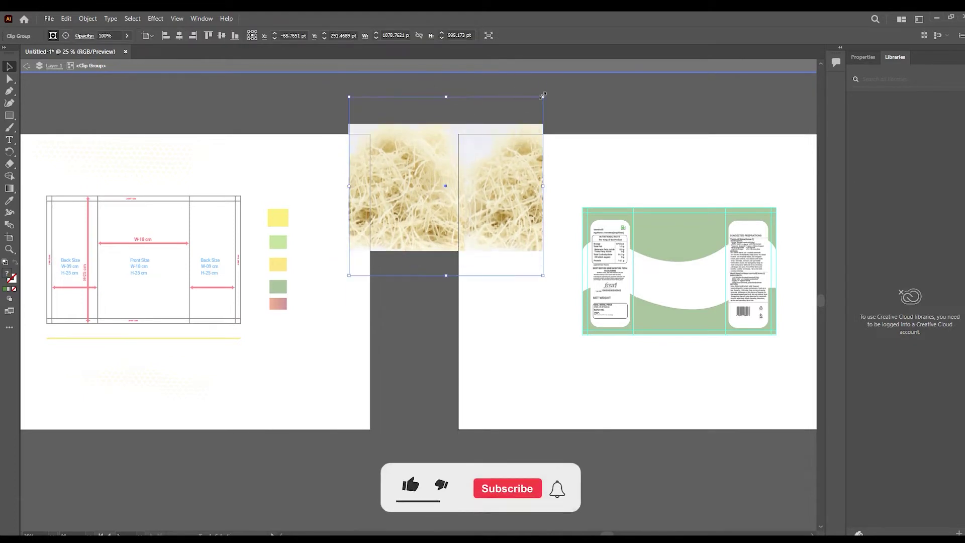
pyautogui.moveTo(543, 95); pyautogui.dragTo(570, 76)
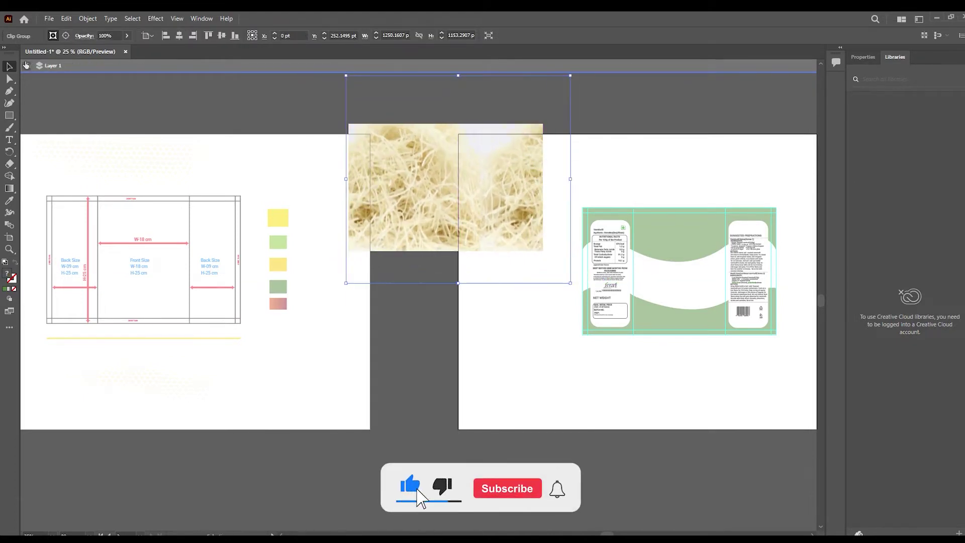
pyautogui.click(26, 64)
# - Lay the dotted pattern over the green label panels
pyautogui.moveTo(128, 162); pyautogui.dragTo(667, 235)
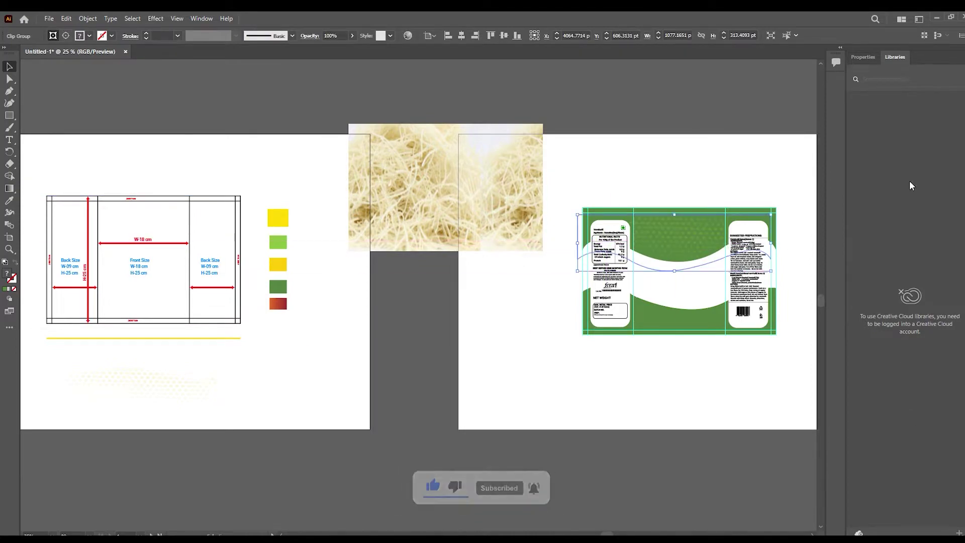
pyautogui.hotkey('ctrl', '=')
pyautogui.hotkey('ctrl', '=')
pyautogui.hotkey('ctrl', '=')
pyautogui.moveTo(471, 249); pyautogui.dragTo(486, 234)
pyautogui.scroll(-2, 486, 235)
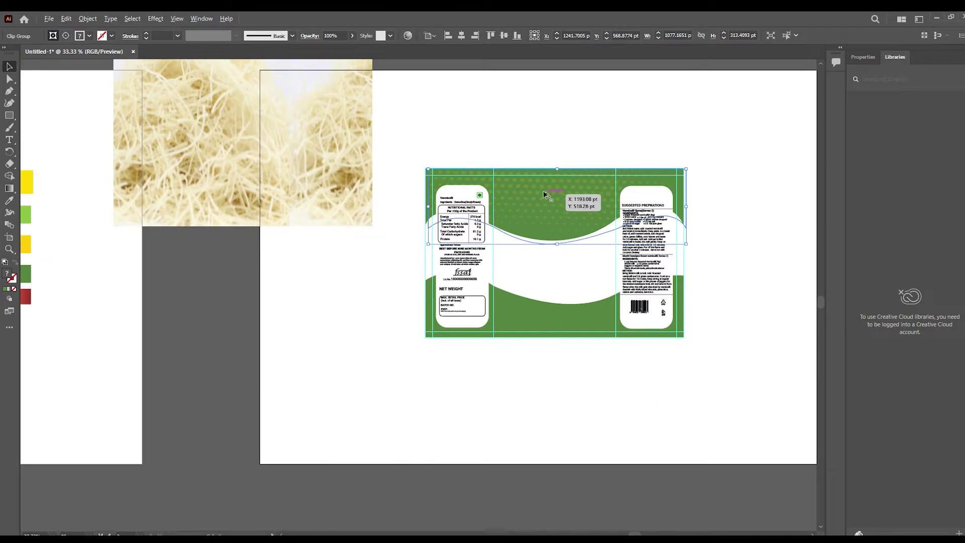
pyautogui.moveTo(544, 194); pyautogui.dragTo(557, 303)
# - Move the noodle photo onto the label's wavy middle strip
pyautogui.scroll(3, 356, 344)
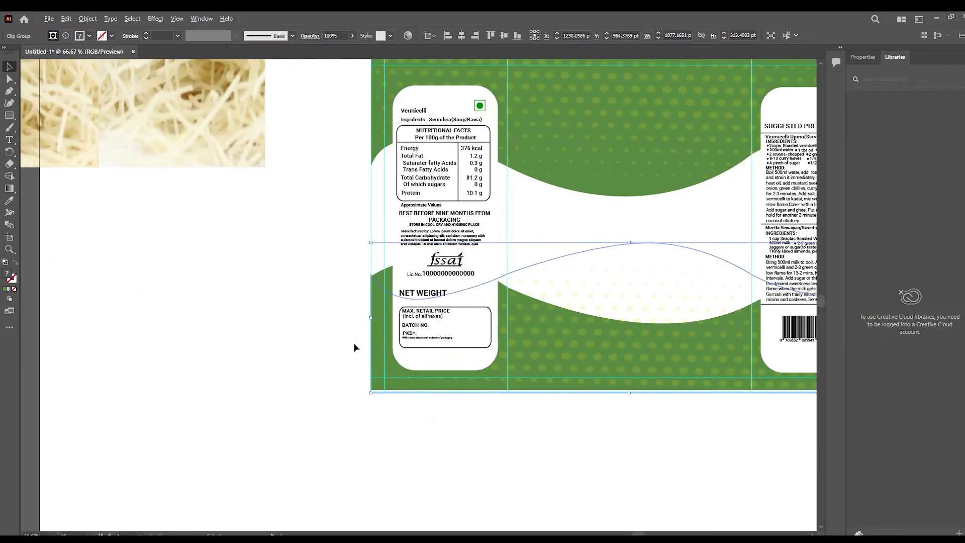
pyautogui.scroll(2, 366, 273)
pyautogui.scroll(-5, 654, 266)
pyautogui.scroll(2, 609, 315)
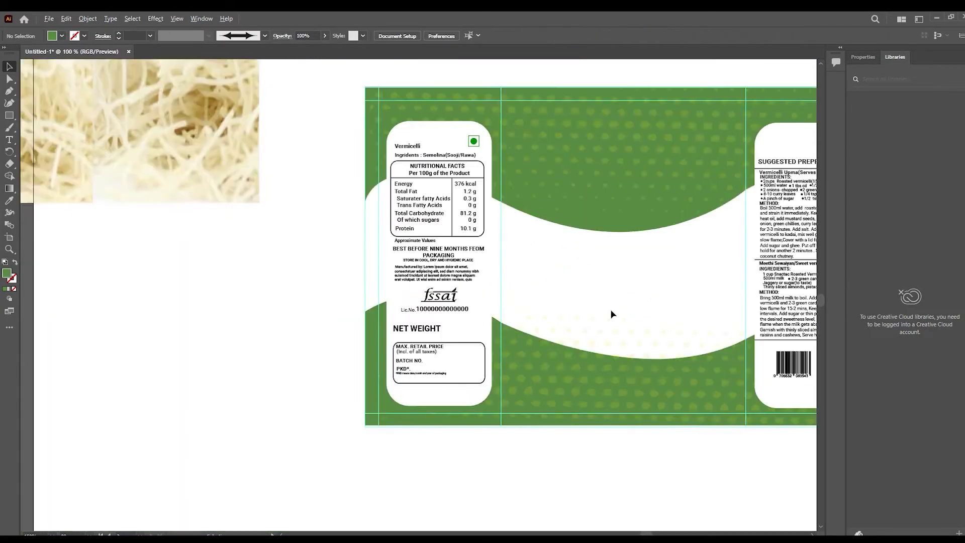
pyautogui.scroll(-2, 610, 315)
pyautogui.moveTo(303, 206); pyautogui.dragTo(653, 312)
# - Send the noodle photo behind the label and trim it to the label's width and height
pyautogui.hotkey('ctrl', 'shift', '[')
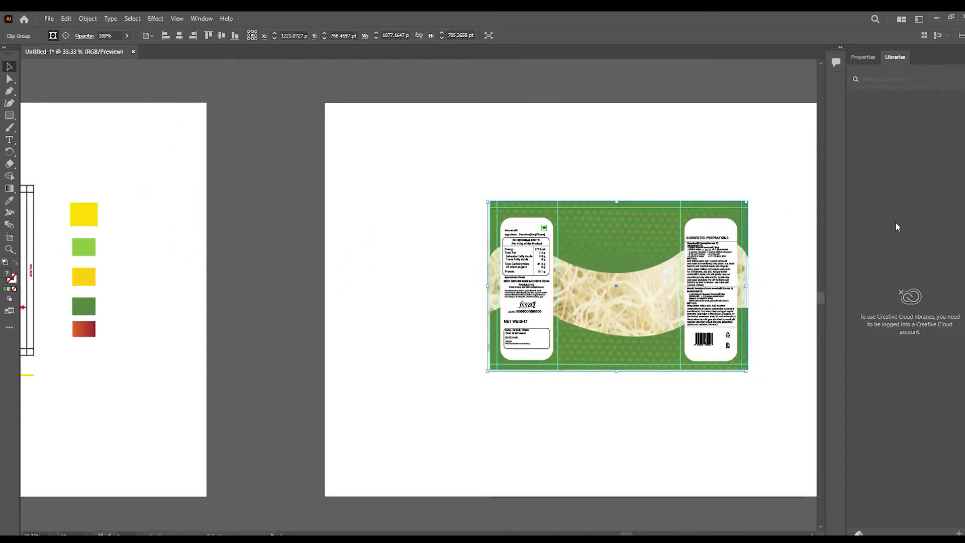
pyautogui.scroll(4, 553, 226)
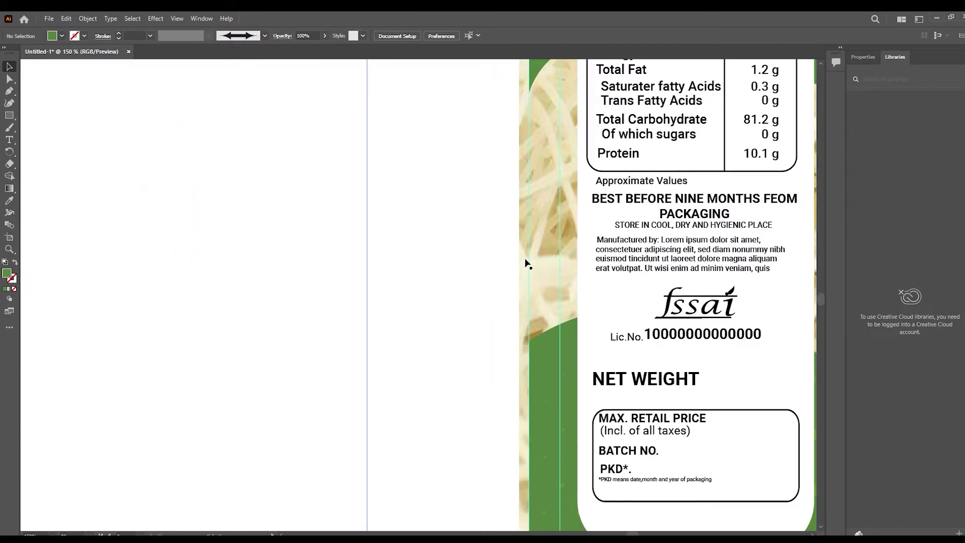
pyautogui.scroll(-4, 530, 223)
pyautogui.scroll(5, 747, 232)
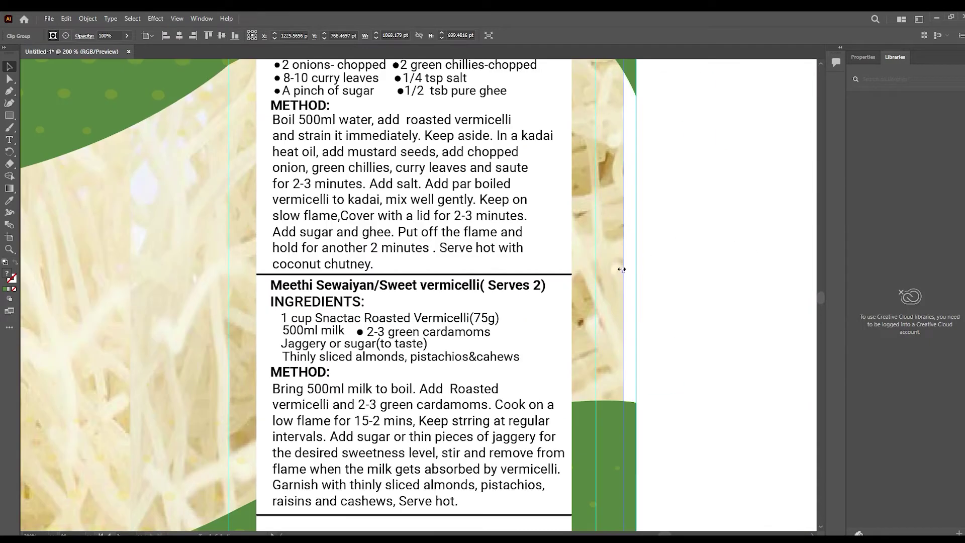
pyautogui.scroll(-3, 679, 252)
pyautogui.scroll(-4, 583, 304)
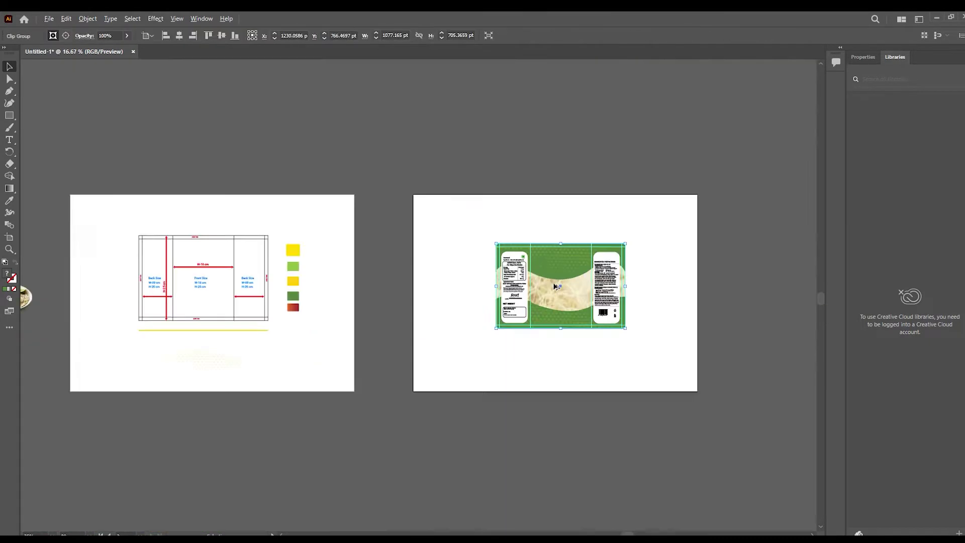
pyautogui.scroll(3, 568, 304)
pyautogui.click(542, 170)
pyautogui.moveTo(542, 170)
pyautogui.mouseDown()
pyautogui.moveTo(567, 207)
pyautogui.moveTo(621, 242)
pyautogui.mouseUp()
pyautogui.scroll(-3, 567, 207)
pyautogui.scroll(2, 571, 227)
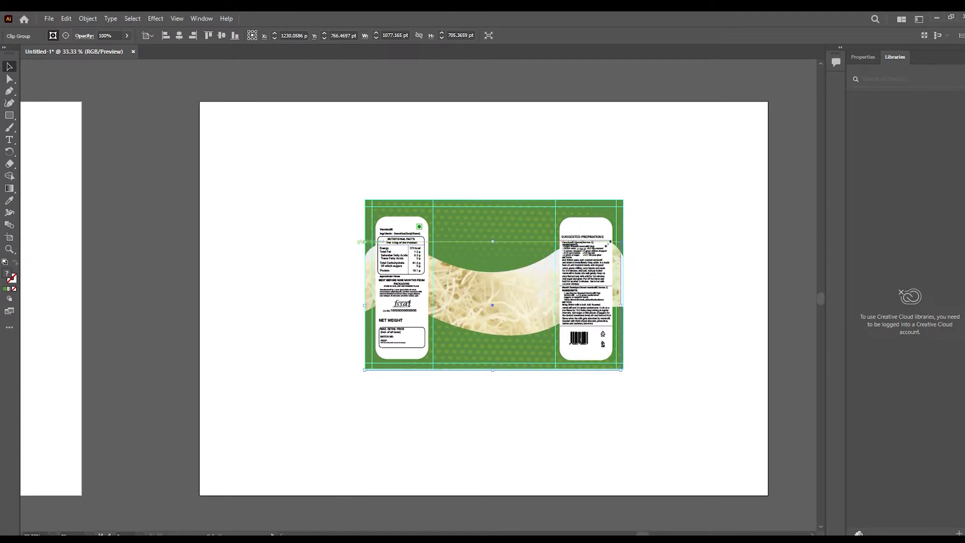
pyautogui.moveTo(492, 370); pyautogui.dragTo(493, 346)
pyautogui.click(534, 157)
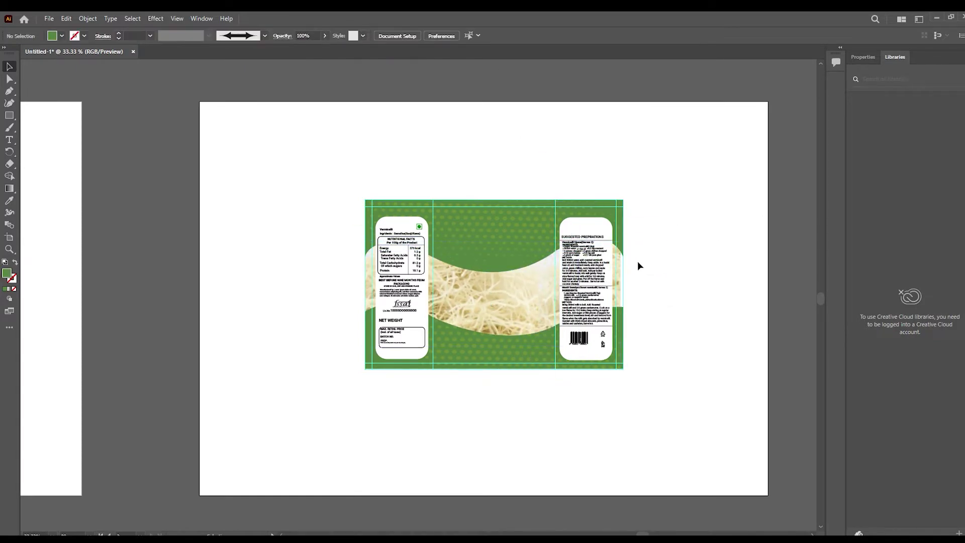
# - Draw an oval above the label for the logo
pyautogui.scroll(1, 446, 168)
pyautogui.press('l')
pyautogui.moveTo(378, 148); pyautogui.dragTo(521, 236)
pyautogui.scroll(-3, 522, 237)
# - Fill the oval with the red-orange gradient swatch
pyautogui.scroll(2, 474, 216)
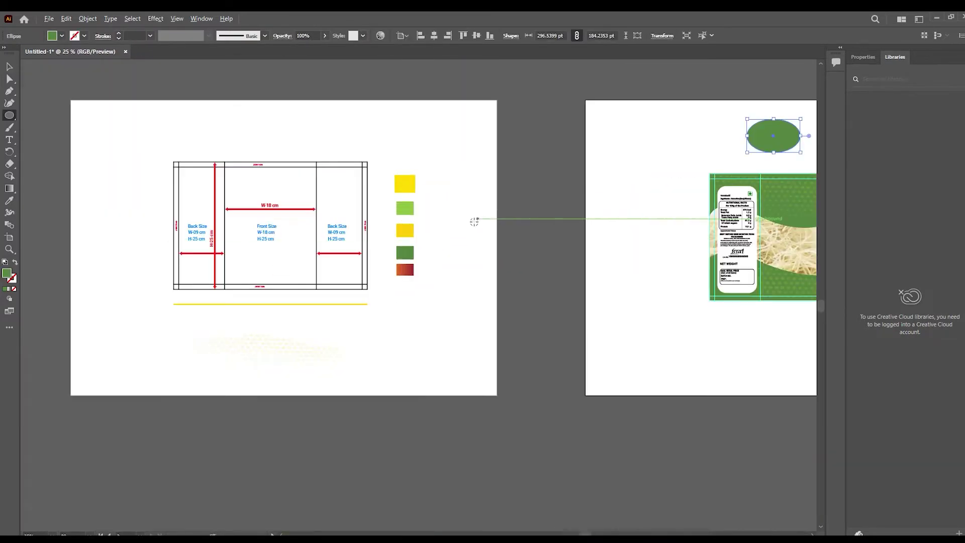
pyautogui.press('i')
pyautogui.click(405, 267)
pyautogui.scroll(-1, 405, 267)
# - Scale the white Royal FOODS text into the oval and duplicate the oval beside it
pyautogui.press('v')
pyautogui.scroll(3, 714, 233)
pyautogui.click(400, 209)
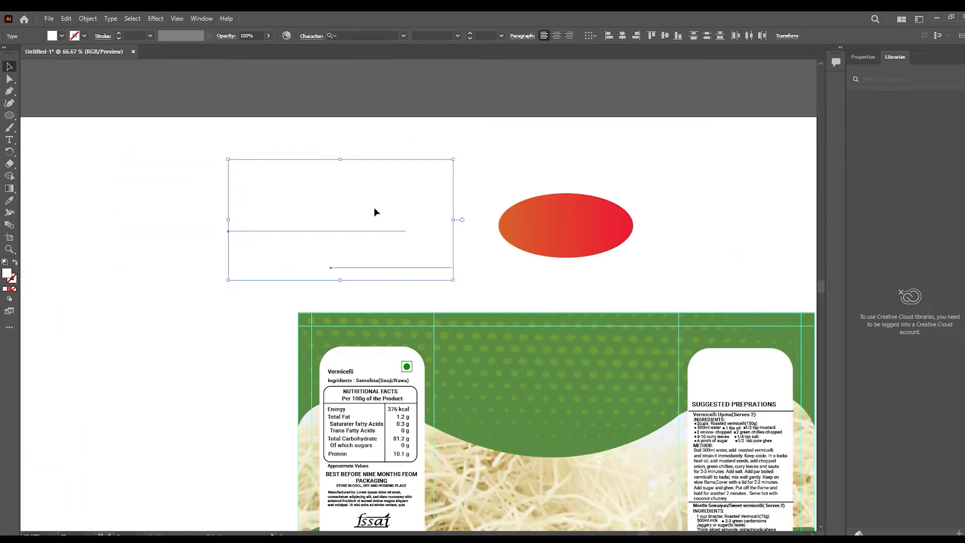
pyautogui.moveTo(374, 208); pyautogui.dragTo(610, 195)
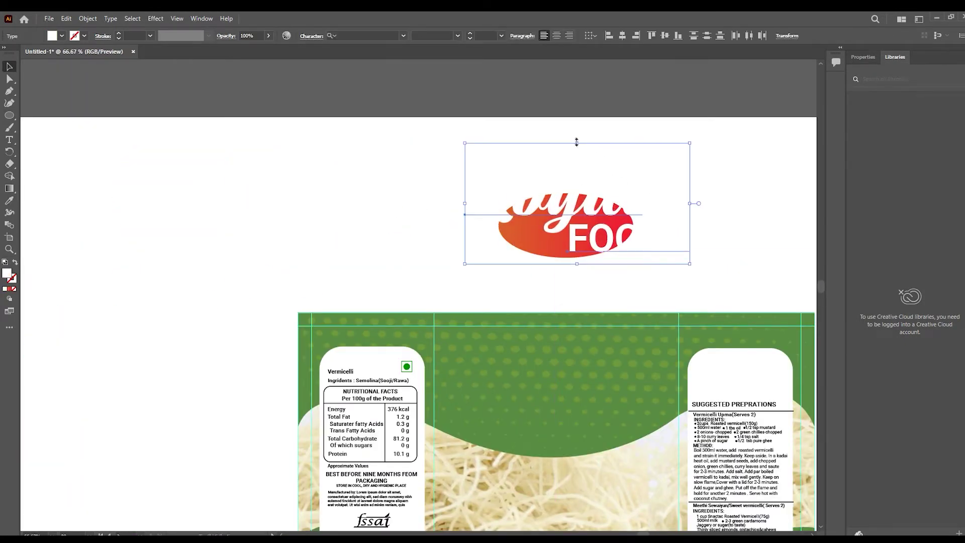
pyautogui.moveTo(577, 142); pyautogui.dragTo(574, 227)
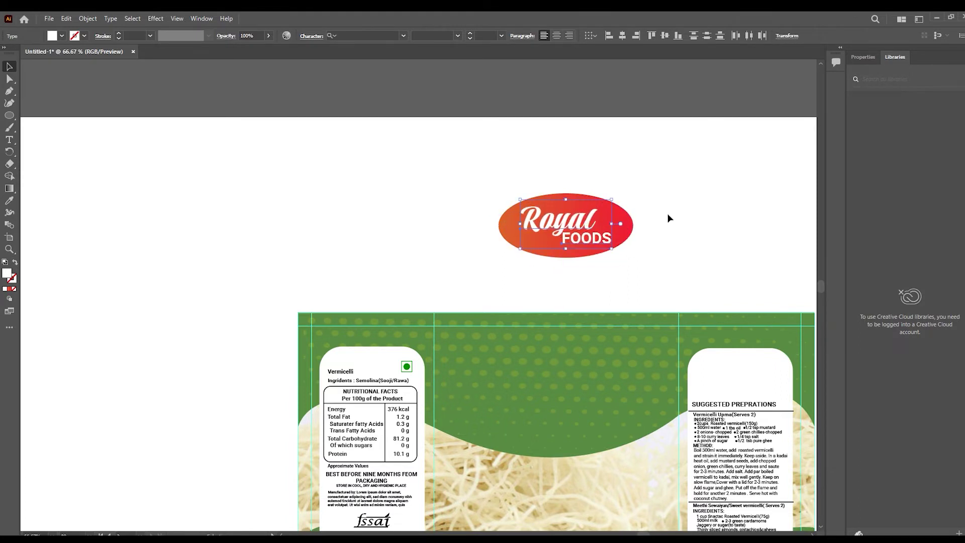
pyautogui.click(670, 217)
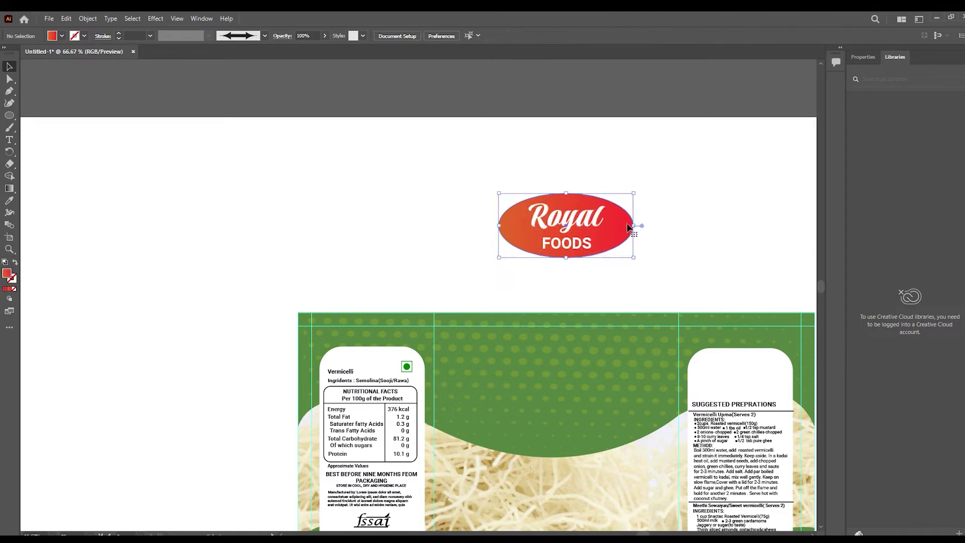
pyautogui.moveTo(620, 229); pyautogui.dragTo(465, 246)
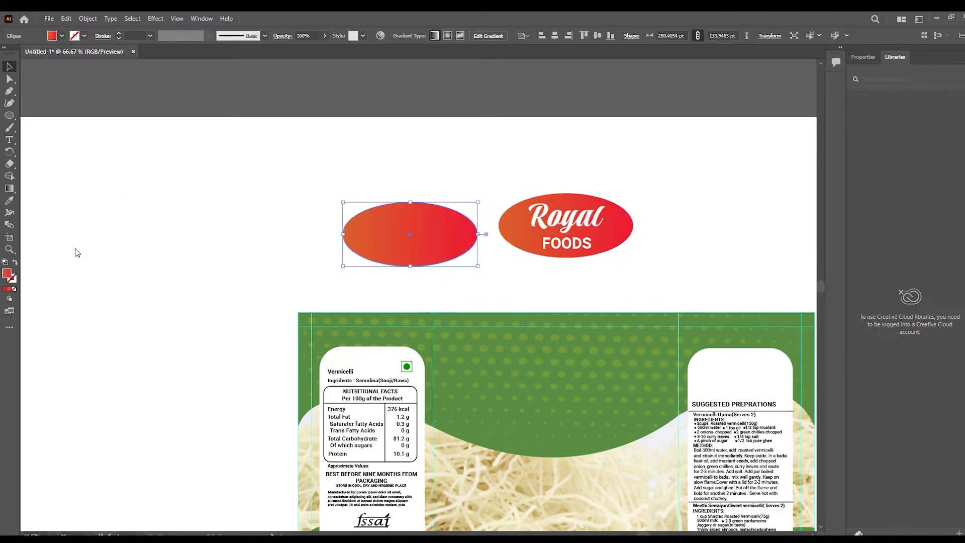
# - Set the yellow oval copy behind the red logo, offset left to show a yellow rim
pyautogui.moveTo(433, 248); pyautogui.dragTo(604, 240)
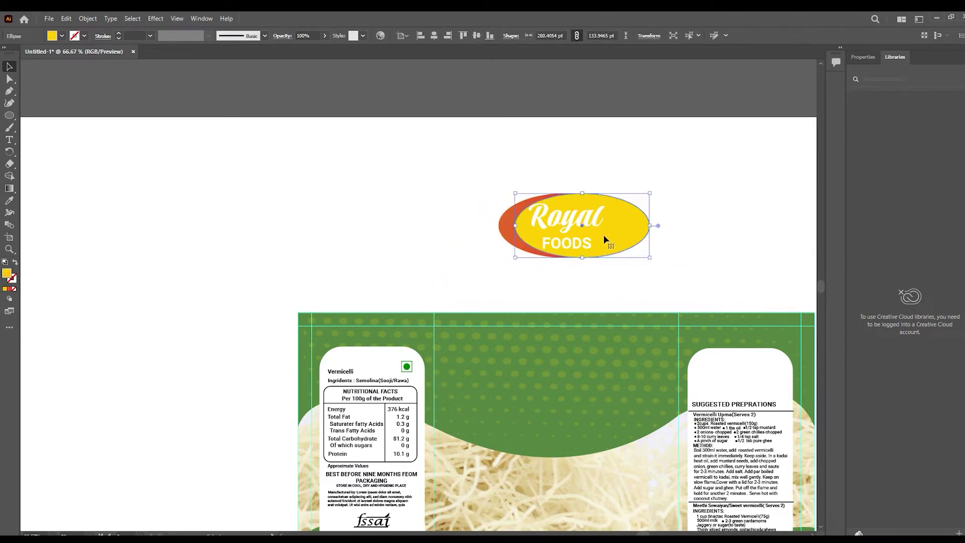
pyautogui.hotkey('ctrl', 'shift', '[')
pyautogui.scroll(2, 612, 231)
pyautogui.moveTo(654, 204); pyautogui.dragTo(632, 202)
pyautogui.click(663, 300)
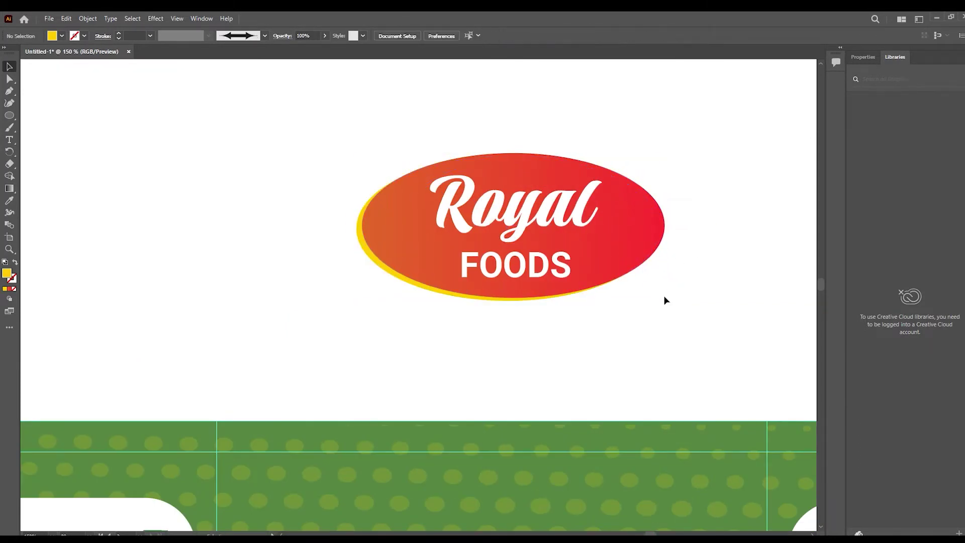
pyautogui.moveTo(573, 301); pyautogui.dragTo(573, 301)
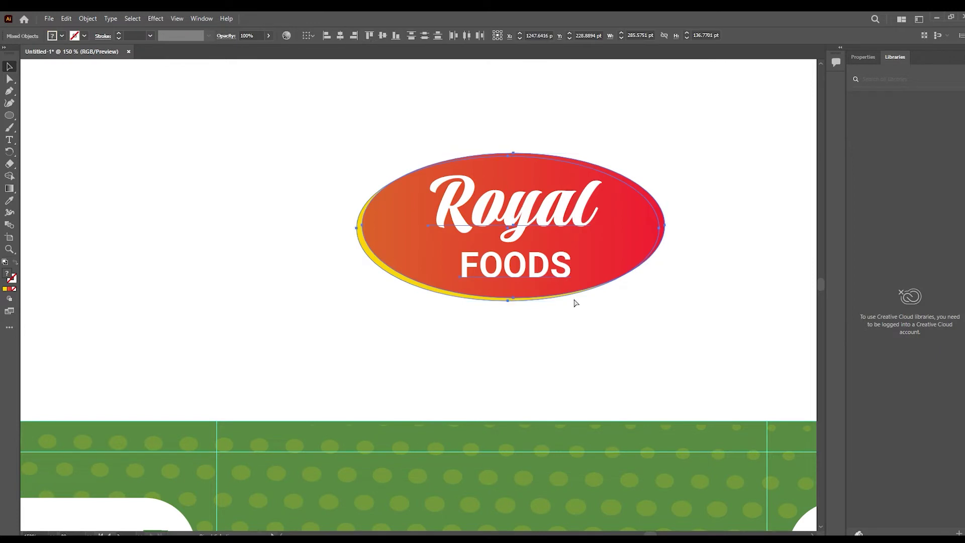
pyautogui.click(30, 91)
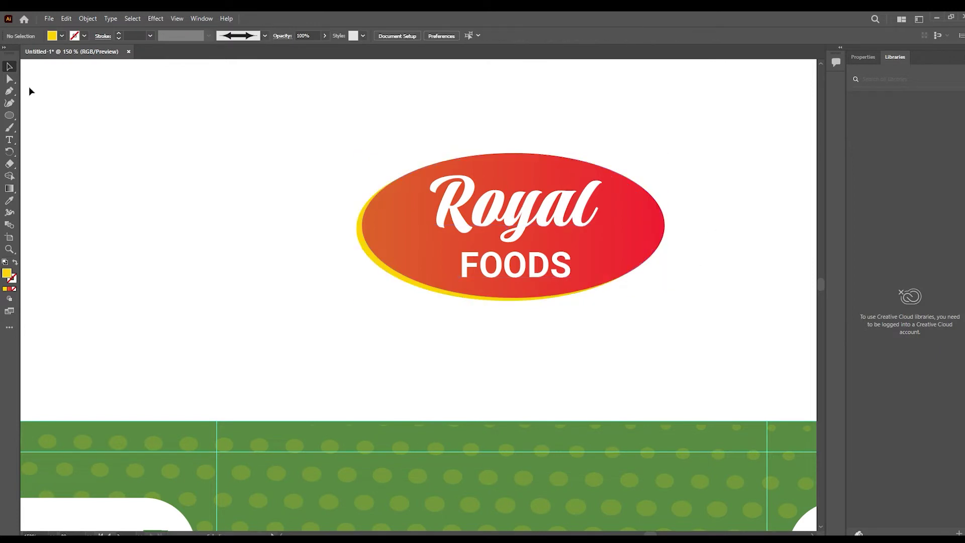
# - Draw a highlight curve along the red oval's left edge, shaped to follow the rim
pyautogui.click(461, 165)
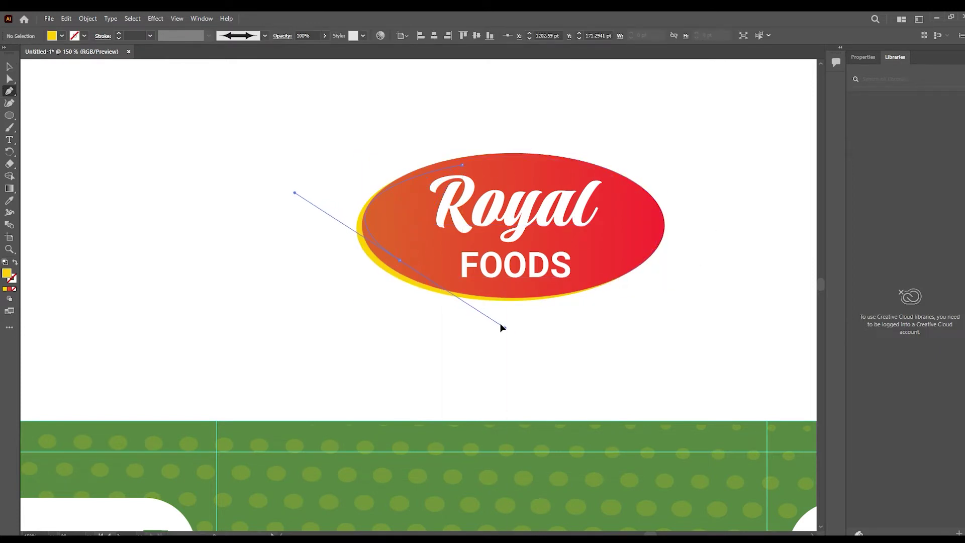
pyautogui.moveTo(500, 327); pyautogui.dragTo(491, 322)
pyautogui.press('v')
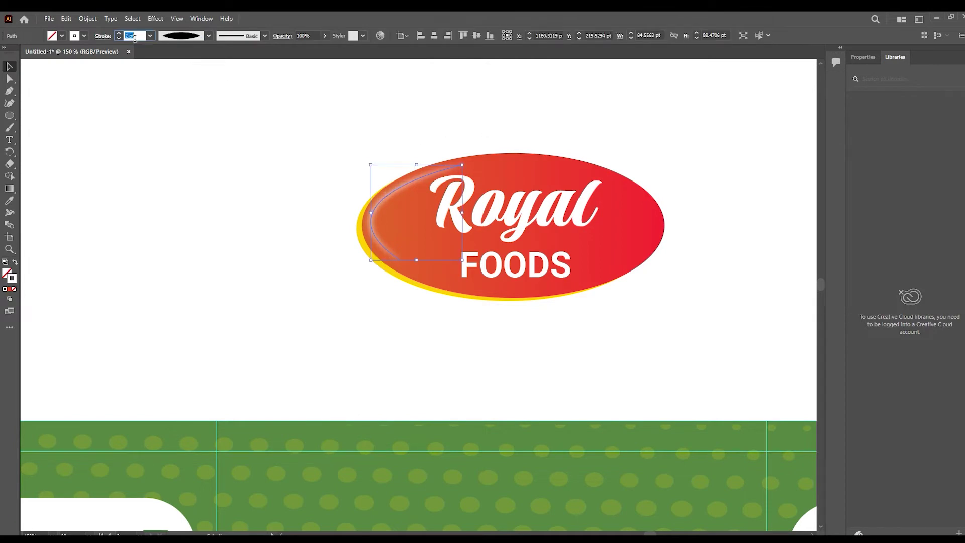
pyautogui.moveTo(391, 189); pyautogui.dragTo(384, 191)
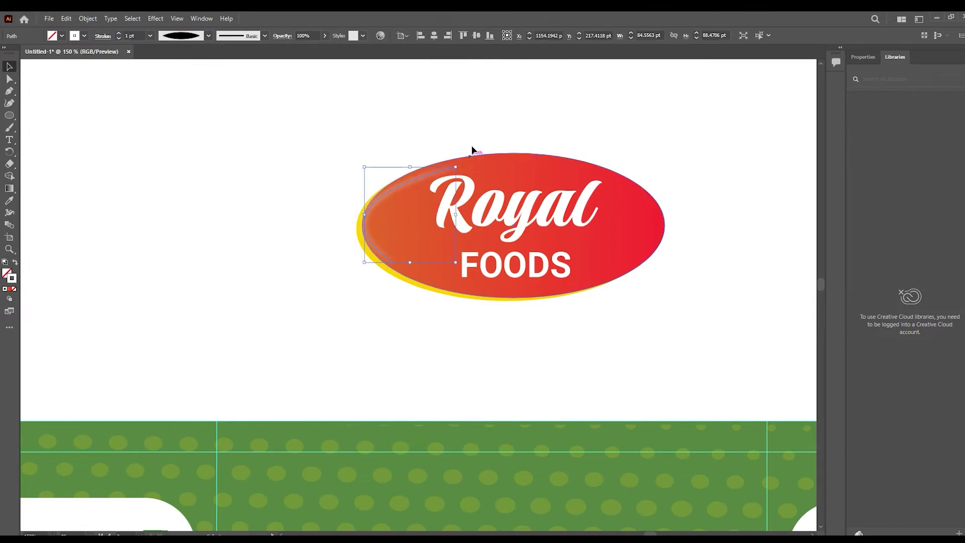
pyautogui.press('a')
pyautogui.click(418, 170)
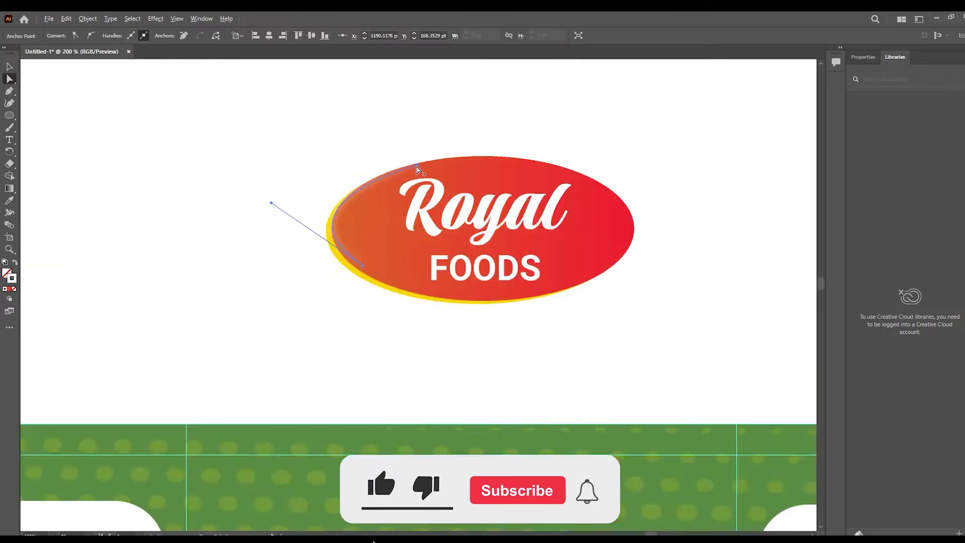
pyautogui.hotkey('ctrl', '=')
pyautogui.moveTo(390, 263); pyautogui.dragTo(291, 220)
pyautogui.hotkey('ctrl', '-')
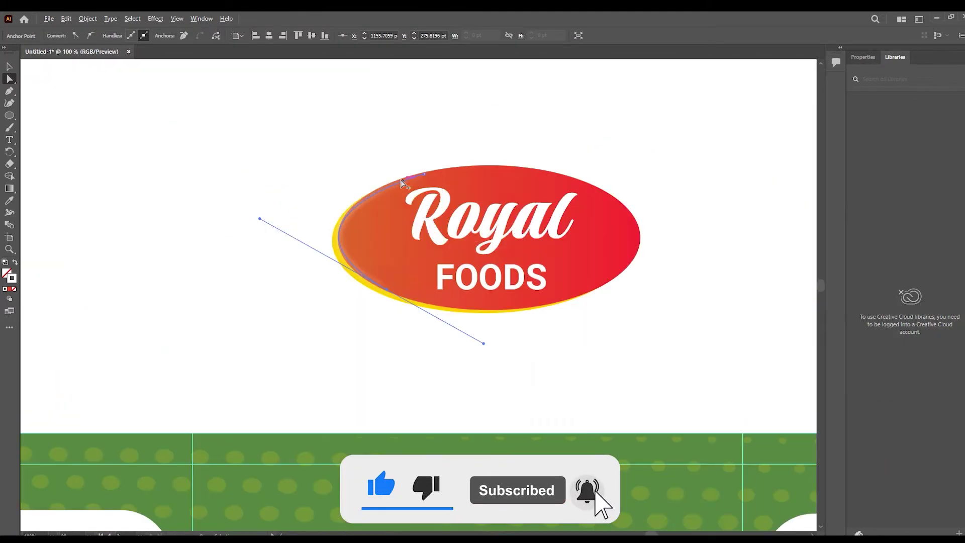
# - Set the highlight curve's stroke weight to 3 pt
pyautogui.click(401, 112)
pyautogui.press('v')
pyautogui.click(324, 236)
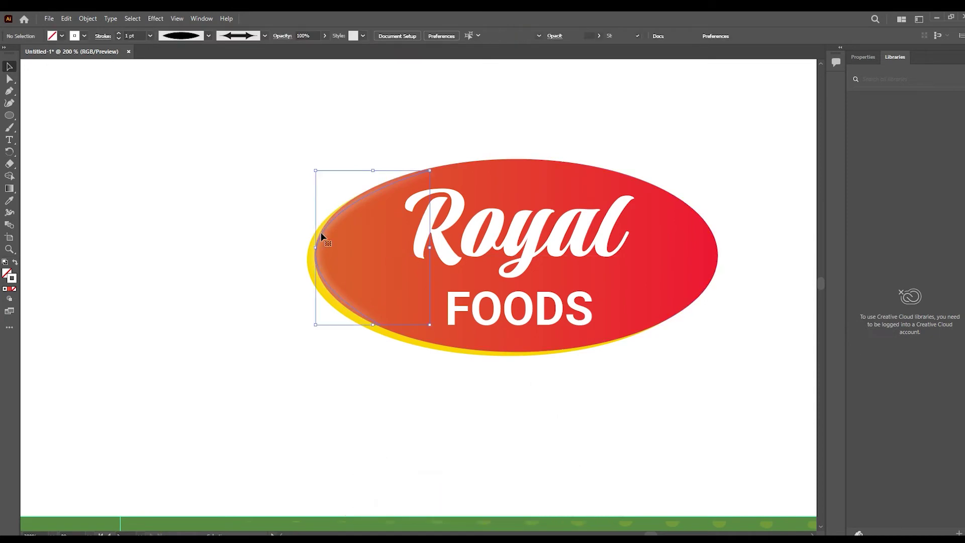
pyautogui.press('Up')
pyautogui.click(484, 91)
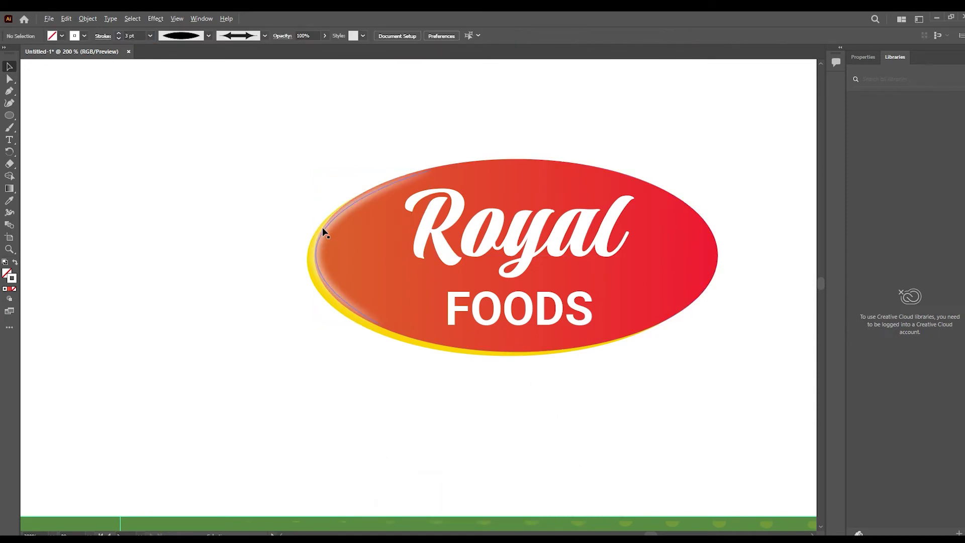
pyautogui.click(432, 193)
# - Copy the highlight arc onto the oval's right edge
pyautogui.moveTo(316, 247); pyautogui.dragTo(258, 379)
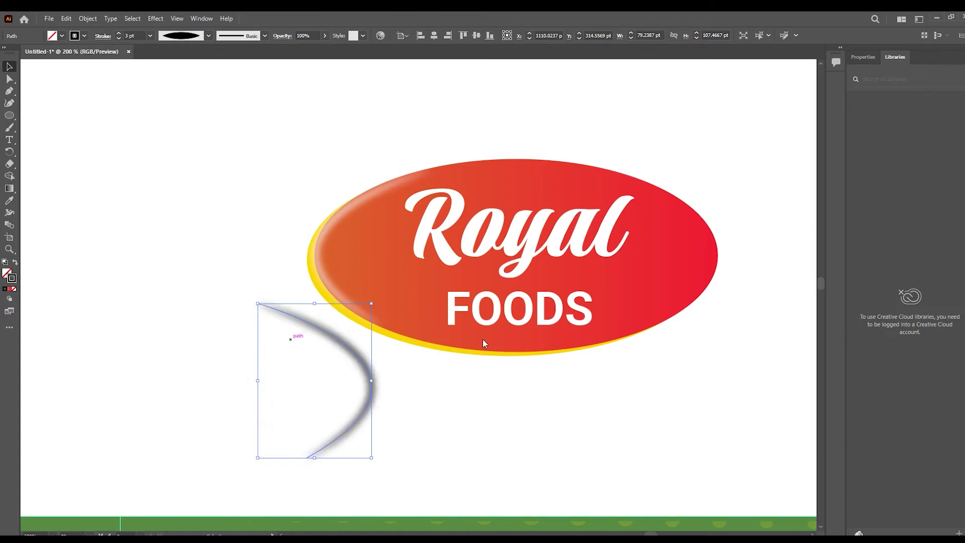
pyautogui.moveTo(359, 367); pyautogui.dragTo(706, 238)
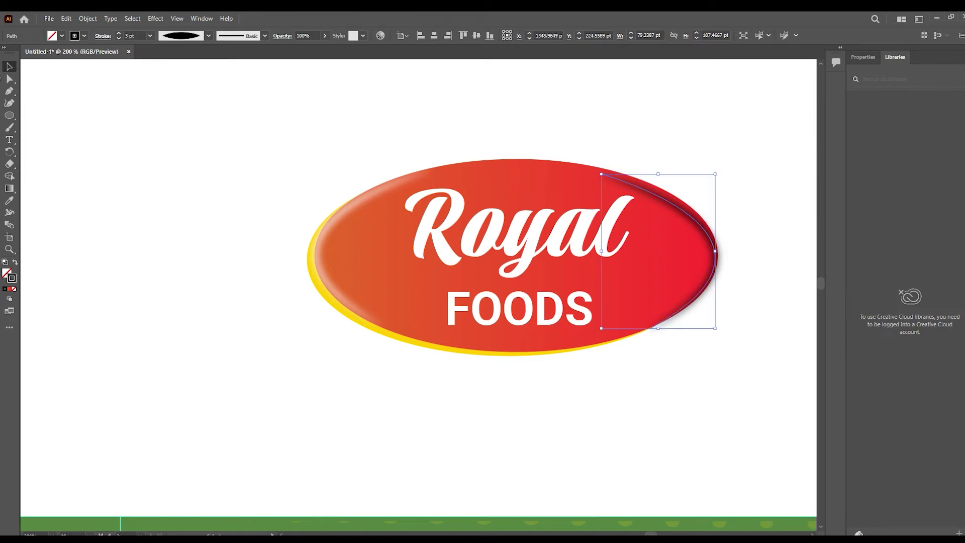
pyautogui.hotkey('ctrl', 'shift', 'a')
pyautogui.click(604, 172)
# - Reshape the copied arc's anchors so it hugs the oval's right edge
pyautogui.scroll(3, 604, 173)
pyautogui.press('a')
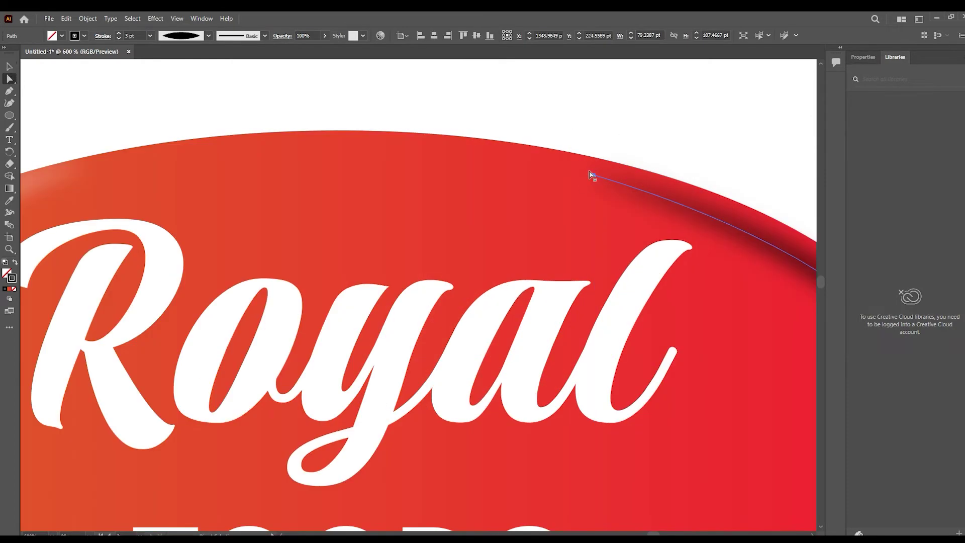
pyautogui.scroll(-5, 584, 159)
pyautogui.moveTo(591, 174)
pyautogui.mouseDown()
pyautogui.moveTo(585, 159)
pyautogui.moveTo(470, 269)
pyautogui.mouseUp()
pyautogui.scroll(3, 591, 185)
pyautogui.moveTo(603, 243); pyautogui.dragTo(604, 236)
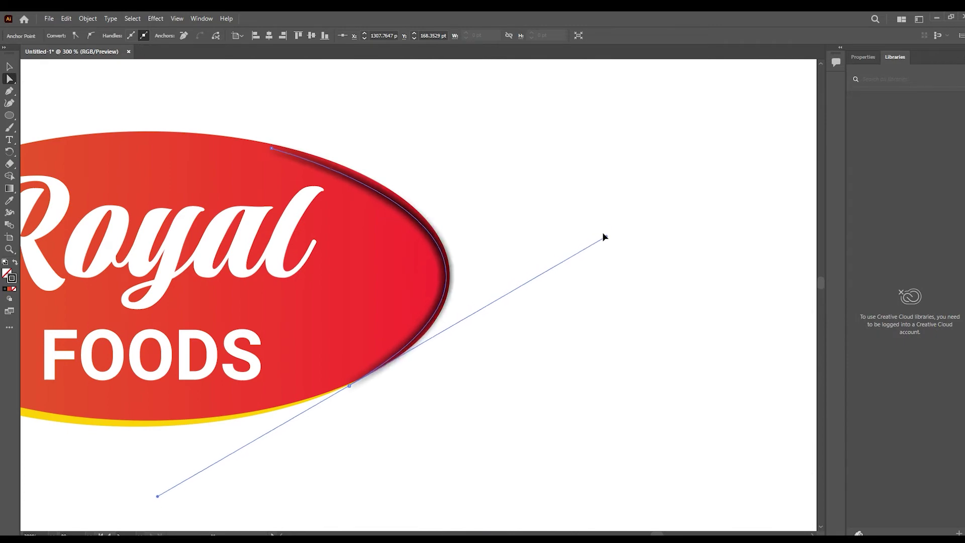
pyautogui.click(571, 323)
pyautogui.scroll(1, 503, 302)
pyautogui.click(472, 297)
# - Set the shadow arc's opacity to 34% and shift it right
pyautogui.press('v')
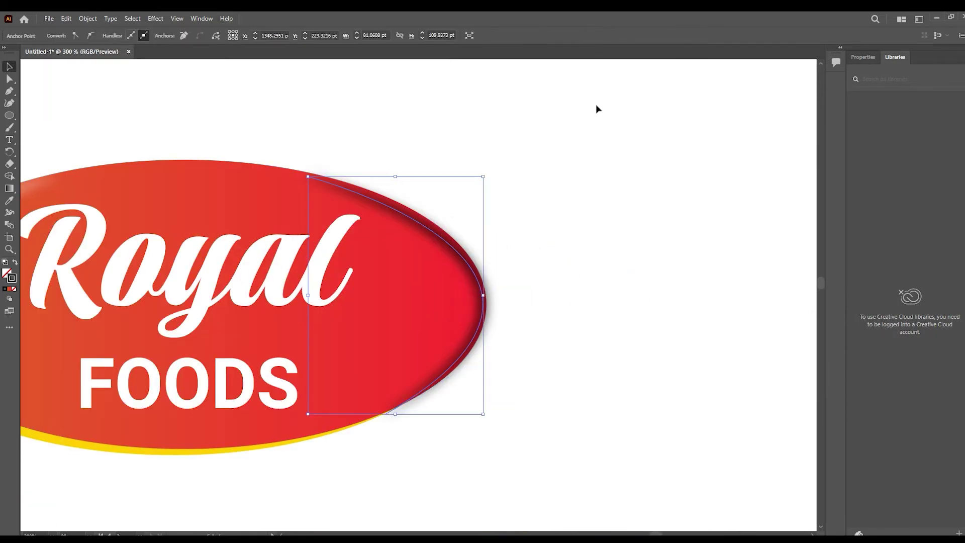
pyautogui.click(320, 35)
pyautogui.write('34')
pyautogui.press('Return')
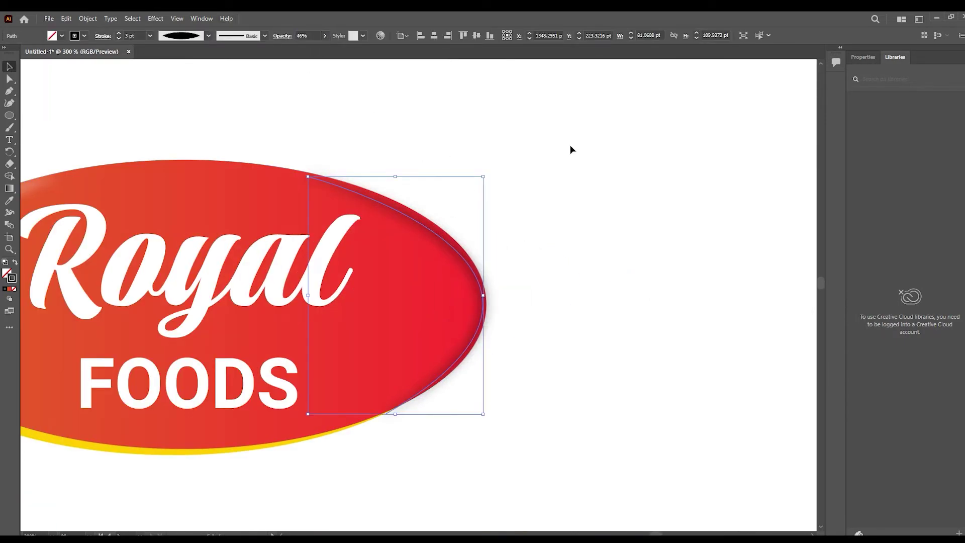
pyautogui.moveTo(477, 299); pyautogui.dragTo(610, 286)
pyautogui.click(459, 78)
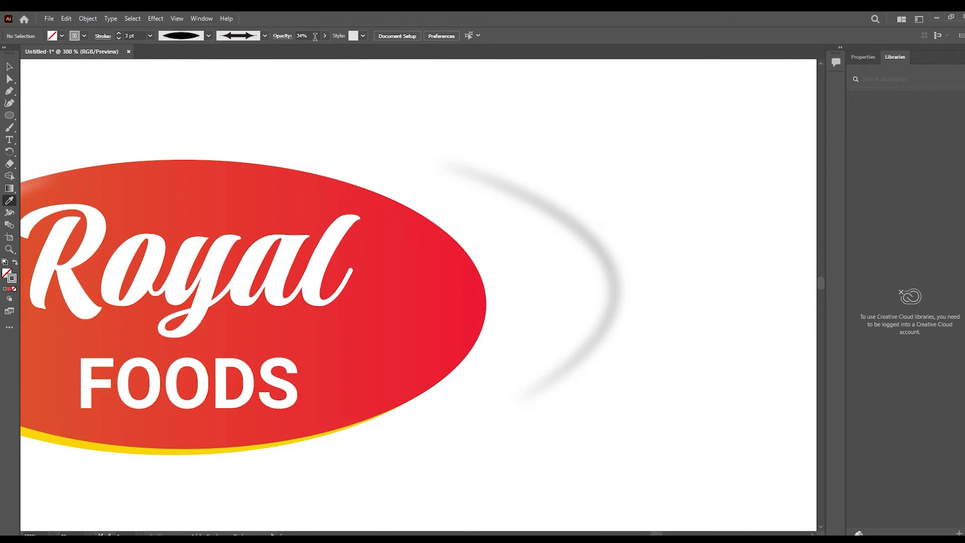
# - Return the shadow arc to the oval's edge and scale the Royal Foods logo group down
pyautogui.moveTo(599, 249); pyautogui.dragTo(485, 266)
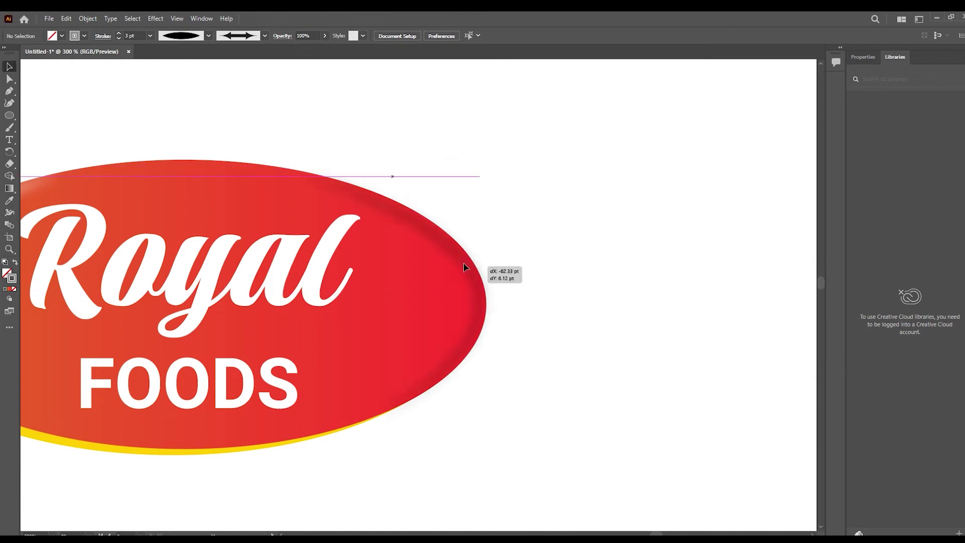
pyautogui.hotkey('ctrl', '-')
pyautogui.hotkey('ctrl', '-')
pyautogui.hotkey('ctrl', '-')
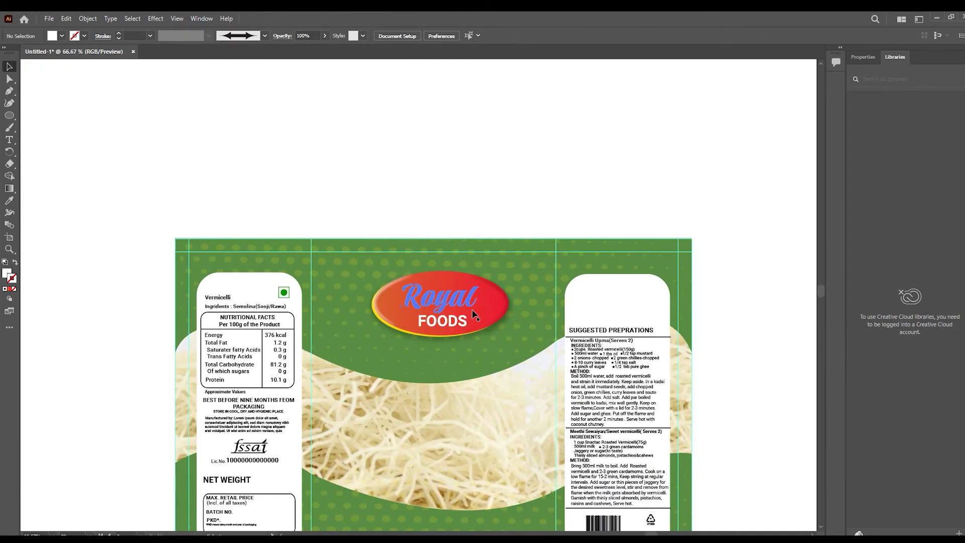
pyautogui.click(475, 316)
pyautogui.hotkey('ctrl', '+')
pyautogui.hotkey('ctrl', '+')
pyautogui.hotkey('ctrl', '+')
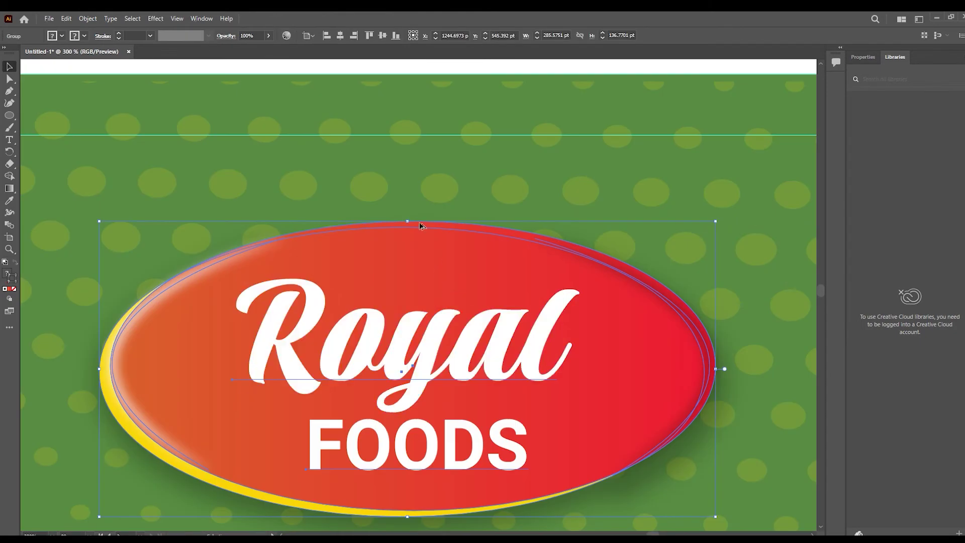
pyautogui.moveTo(409, 222); pyautogui.dragTo(413, 282)
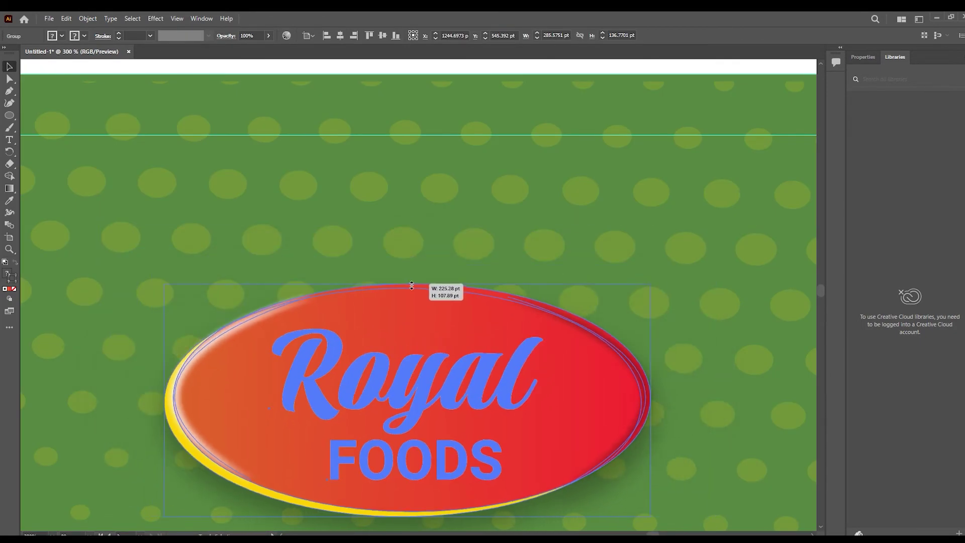
# - Place a copy of the logo above the SUGGESTED PREPRATIONS heading on the recipe panel
pyautogui.hotkey('ctrl', '-')
pyautogui.hotkey('ctrl', '-')
pyautogui.hotkey('ctrl', '-')
pyautogui.moveTo(455, 258); pyautogui.dragTo(632, 259)
pyautogui.hotkey('ctrl', '+')
pyautogui.hotkey('ctrl', '+')
pyautogui.hotkey('ctrl', '+')
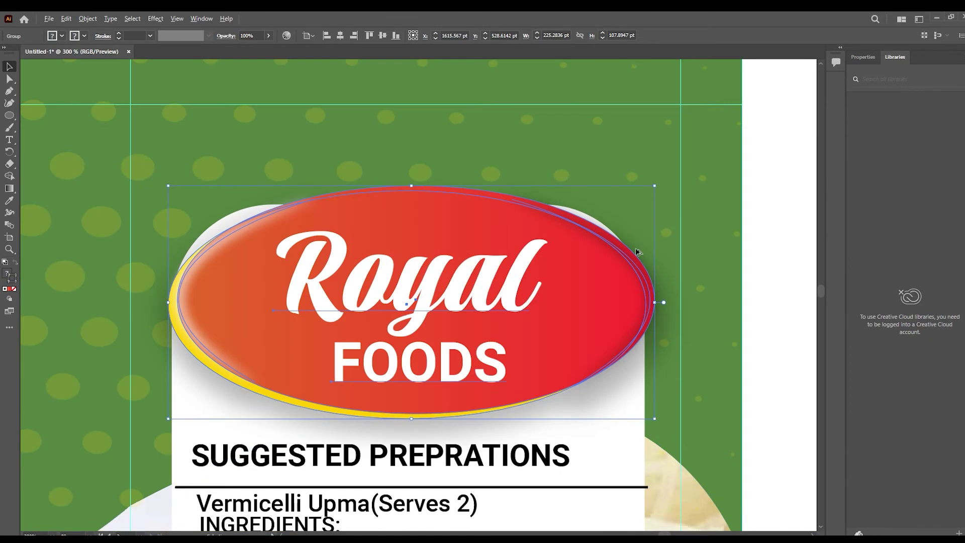
pyautogui.moveTo(433, 329); pyautogui.dragTo(436, 308)
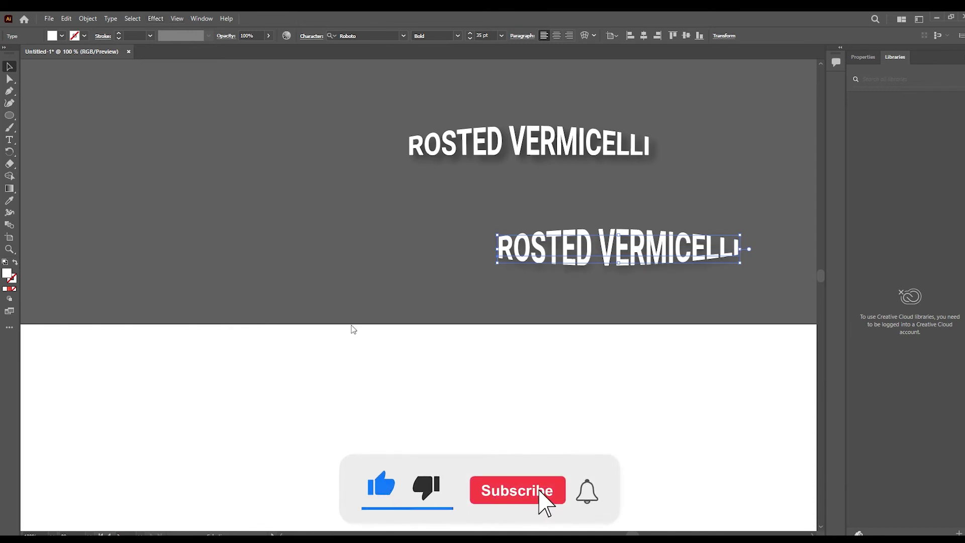
# - Move the ROSTED VERMICELLI title and Malayalam subtitle under the logo on the front panel
pyautogui.moveTo(615, 255); pyautogui.dragTo(599, 373)
pyautogui.click(665, 269)
pyautogui.scroll(-5, 621, 263)
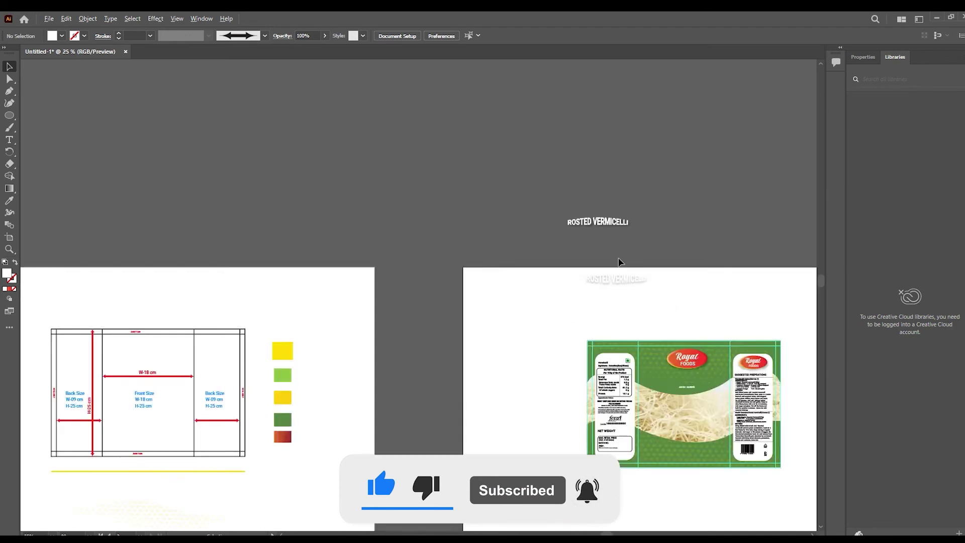
pyautogui.scroll(3, 553, 269)
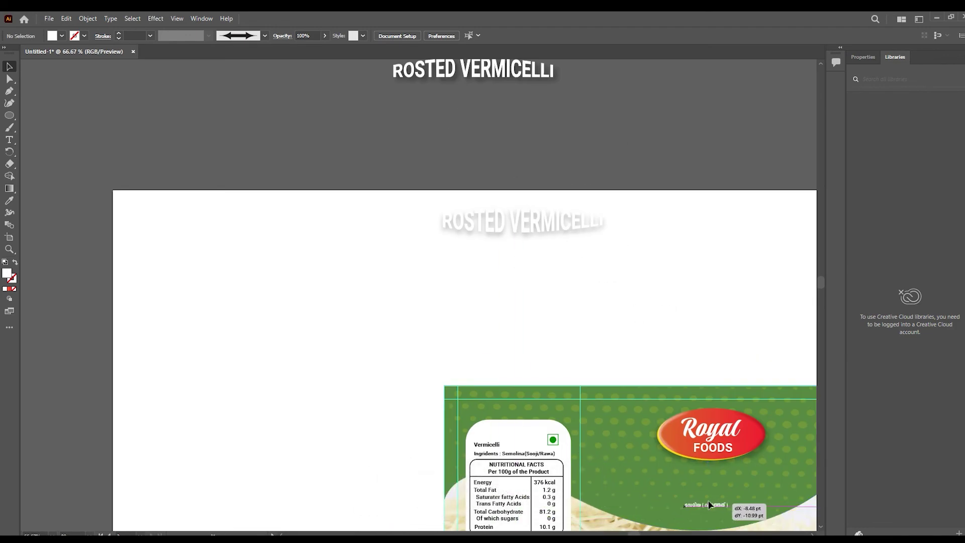
pyautogui.click(708, 504)
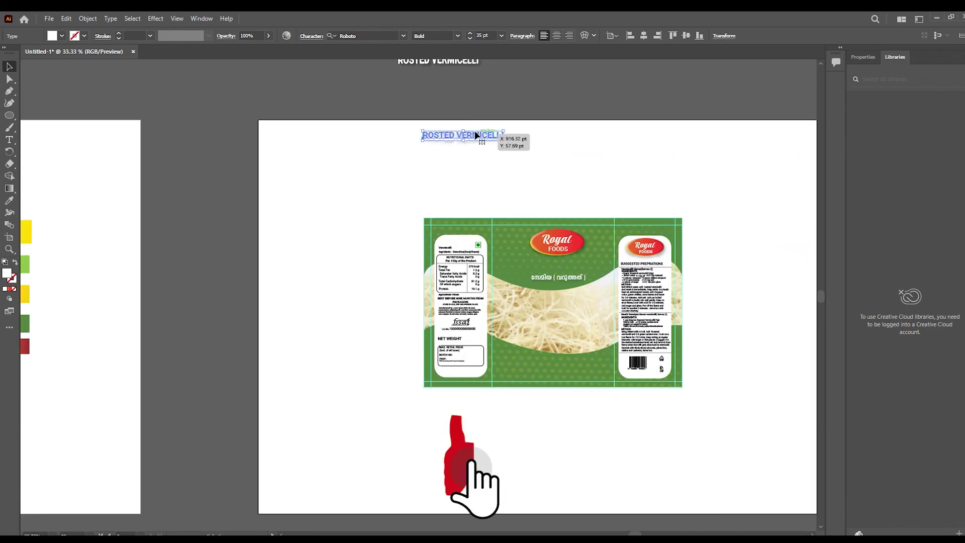
pyautogui.moveTo(477, 133); pyautogui.dragTo(568, 258)
pyautogui.hotkey('ctrl', '+')
pyautogui.hotkey('ctrl', '+')
pyautogui.hotkey('ctrl', '+')
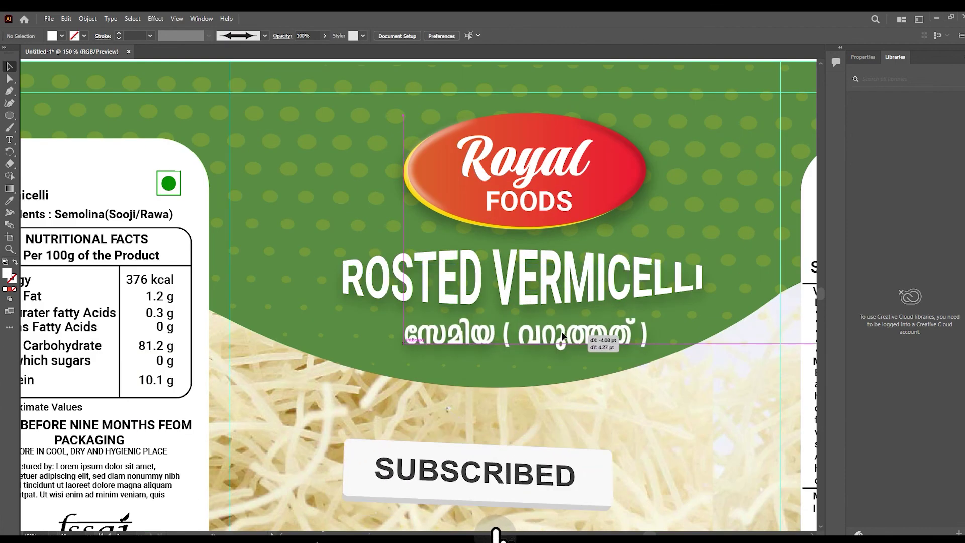
pyautogui.hotkey('ctrl', '-')
pyautogui.hotkey('ctrl', '-')
pyautogui.hotkey('ctrl', '-')
pyautogui.hotkey('ctrl', '-')
pyautogui.hotkey('ctrl', '-')
pyautogui.hotkey('ctrl', '-')
# - Show the finished Royal FOODS vermicelli pouch artwork on its own artboard
pyautogui.click(211, 336)
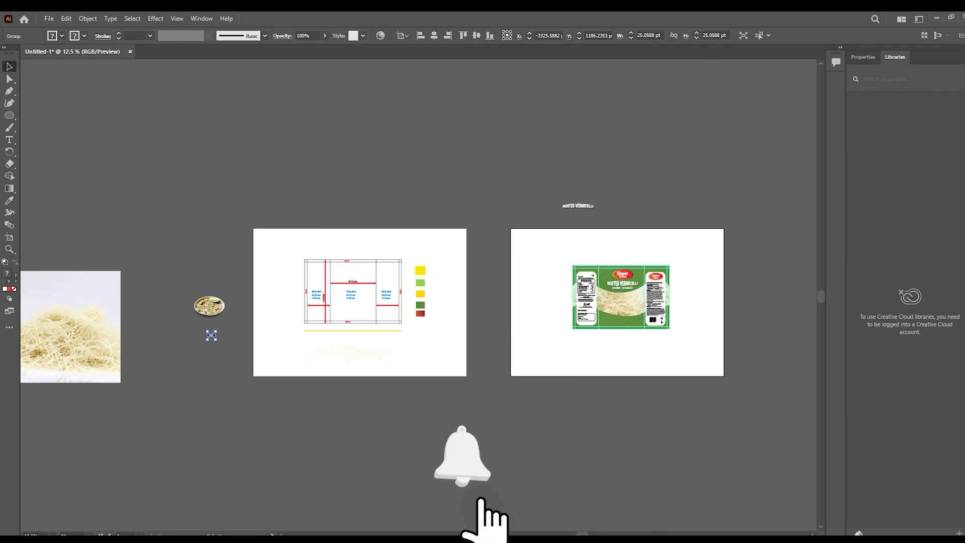